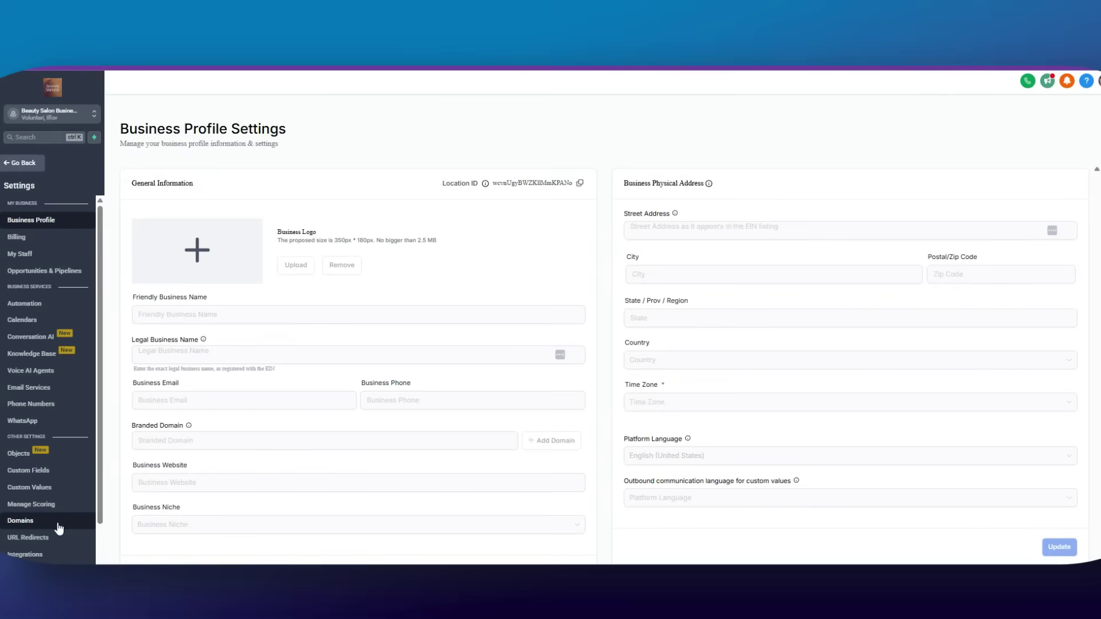
Step: Open the Domains settings page, which shows no domain connected for the sub-account
left_click(59, 525)
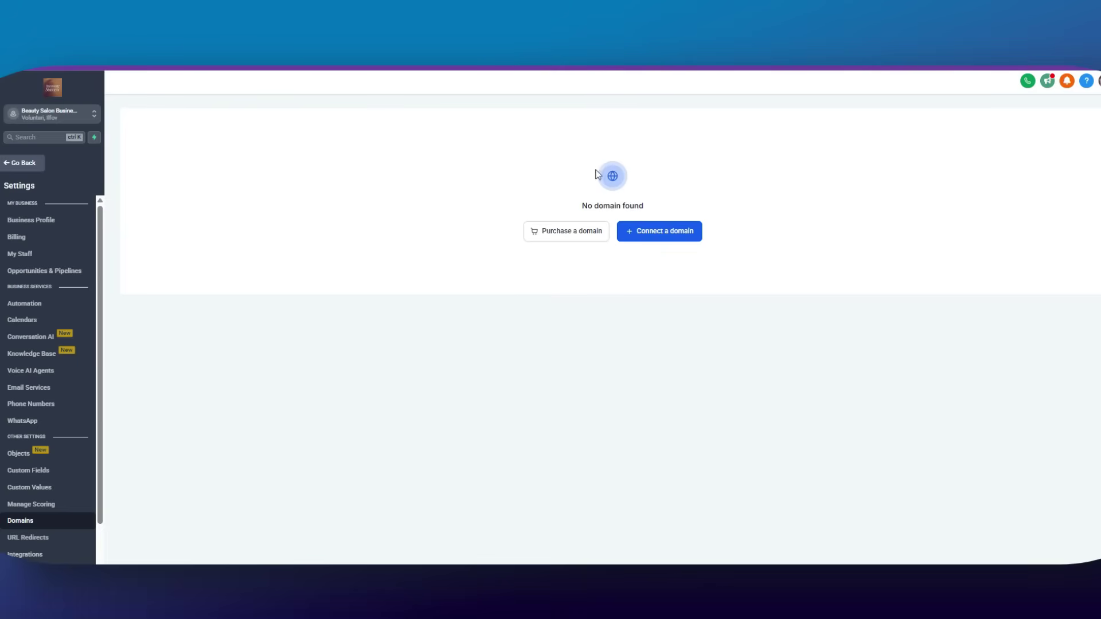
Step: Start connecting a domain and go to Email Services to add a dedicated sending domain
left_click(650, 238)
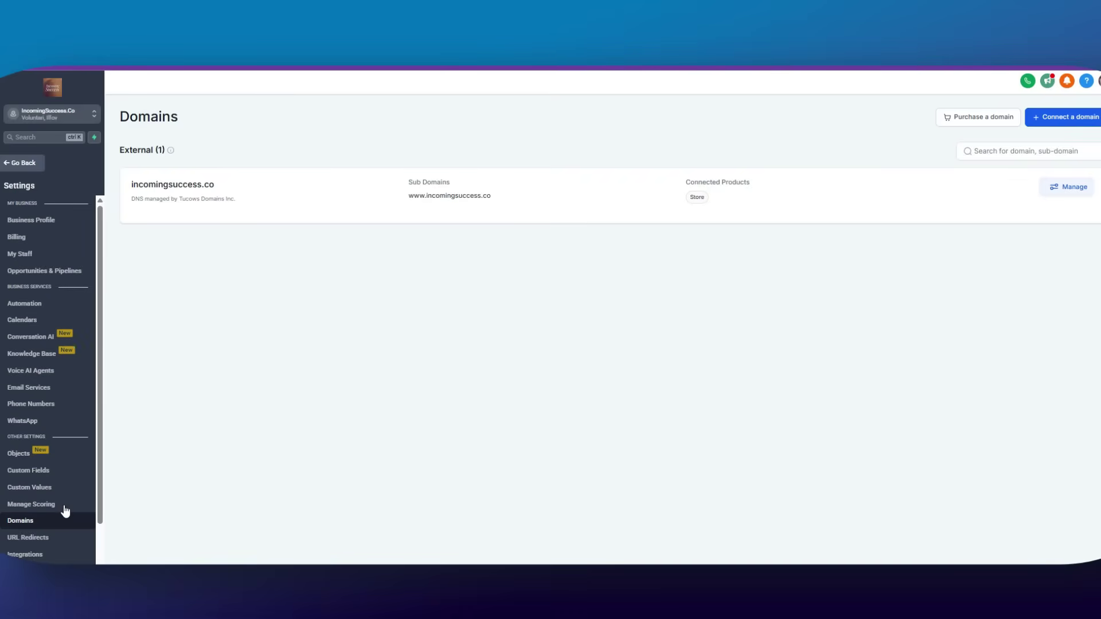
left_click(53, 387)
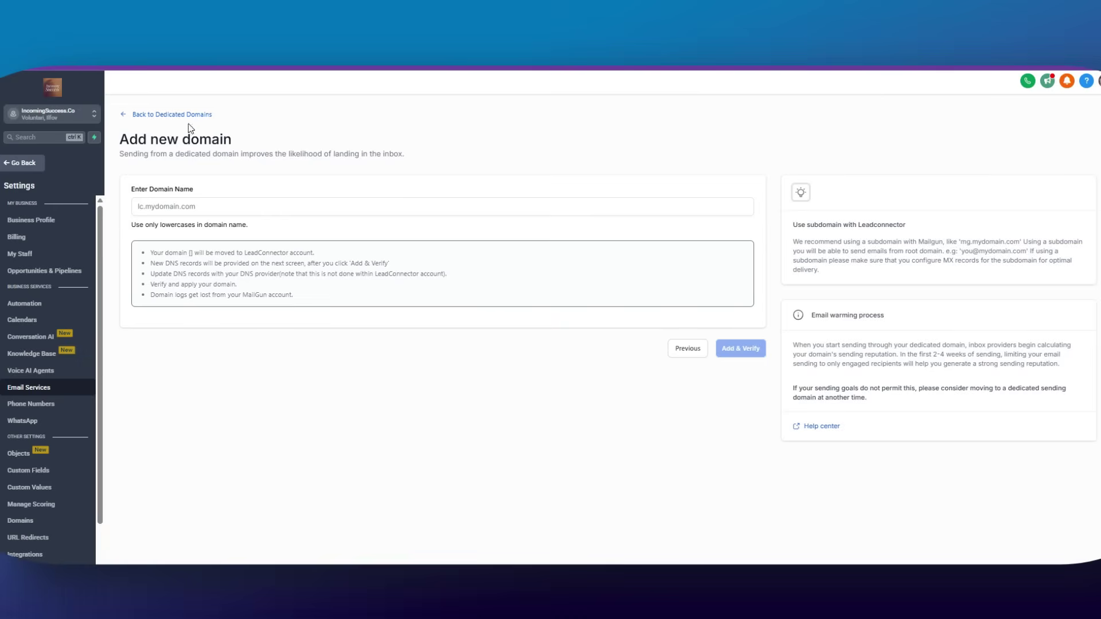
Step: Return from the new domain form to the dedicated domains list
left_click(162, 114)
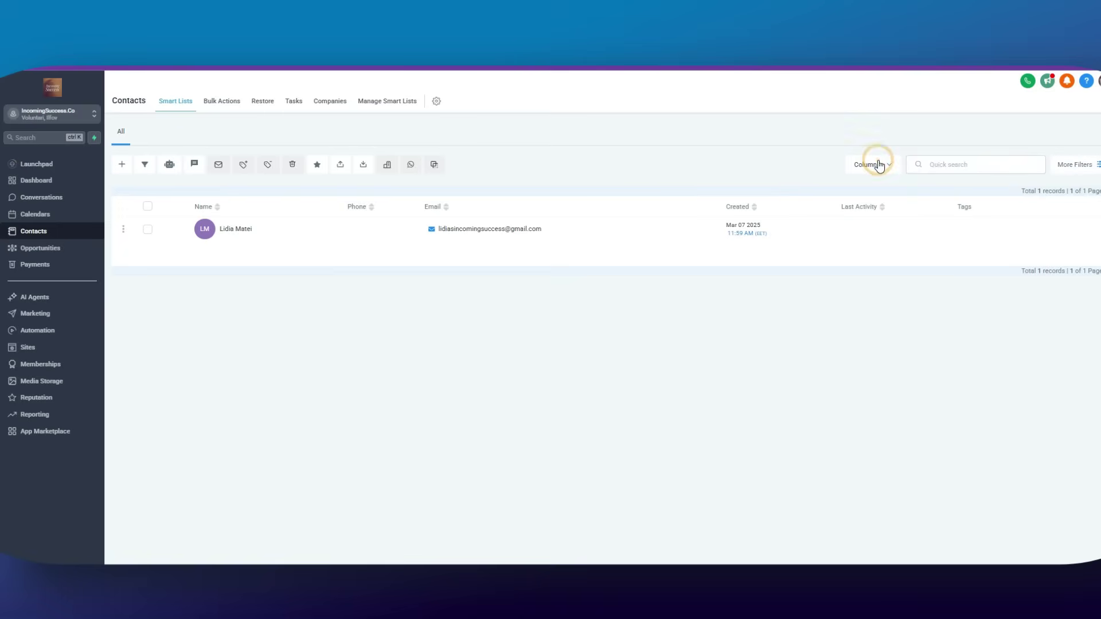
Step: Start a contact import and highlight the import instructions text
left_click(362, 166)
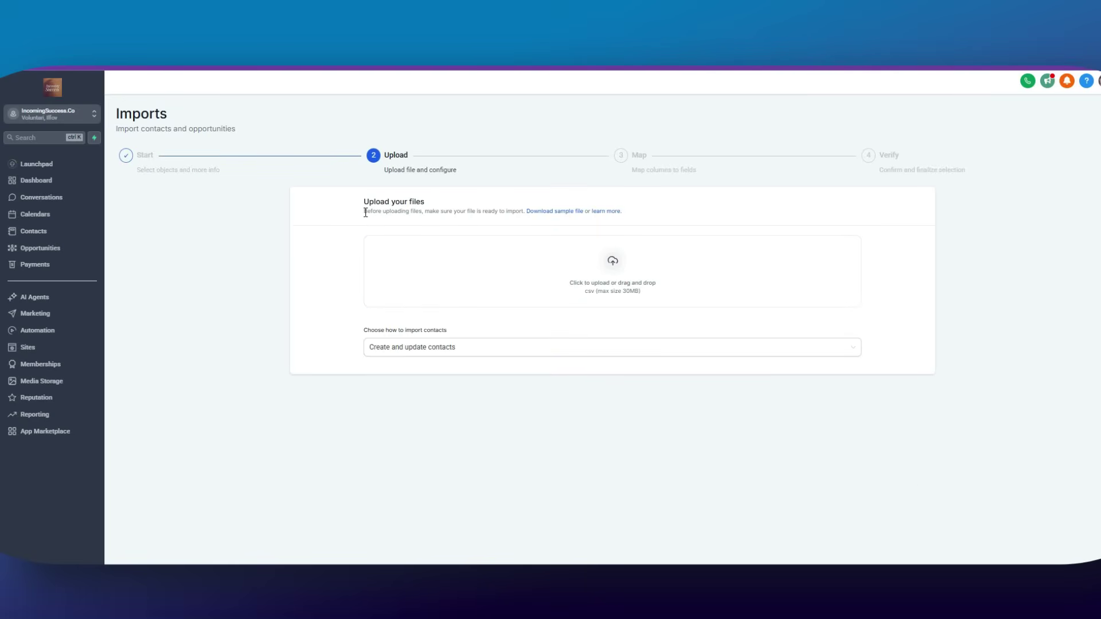
left_click_drag(365, 212, 549, 218)
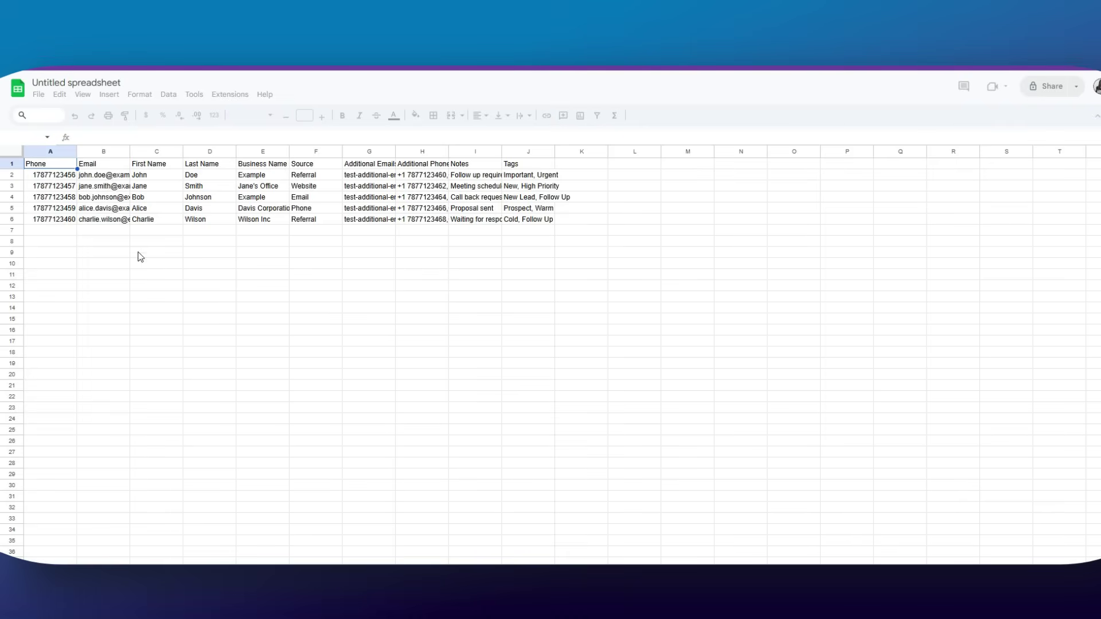
left_click(62, 178)
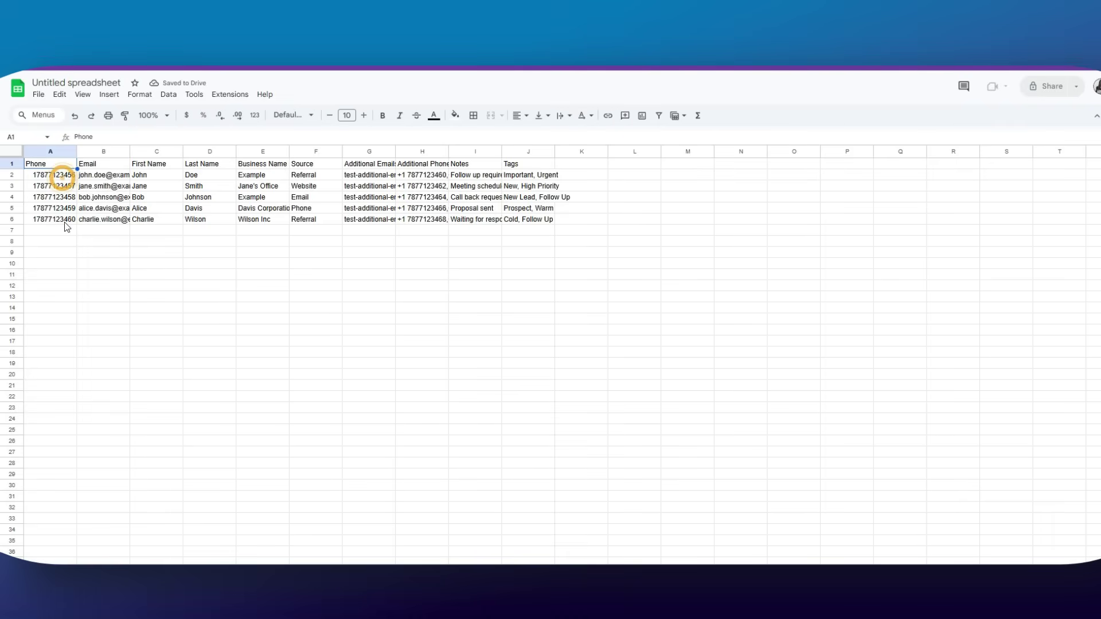
key("ctrl+shift+Down")
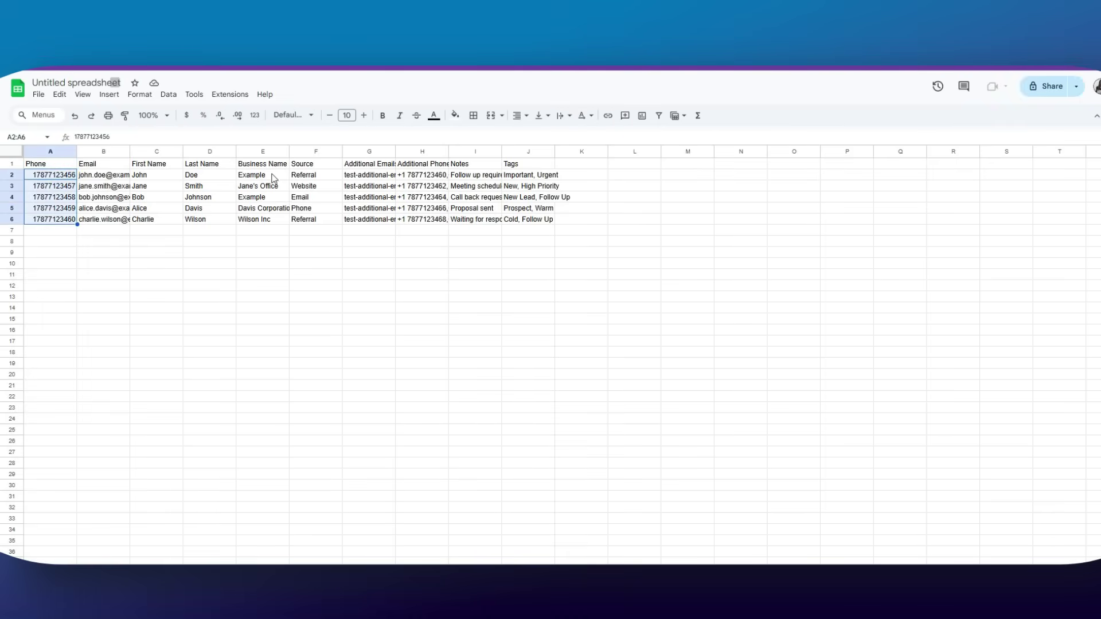
left_click(274, 171)
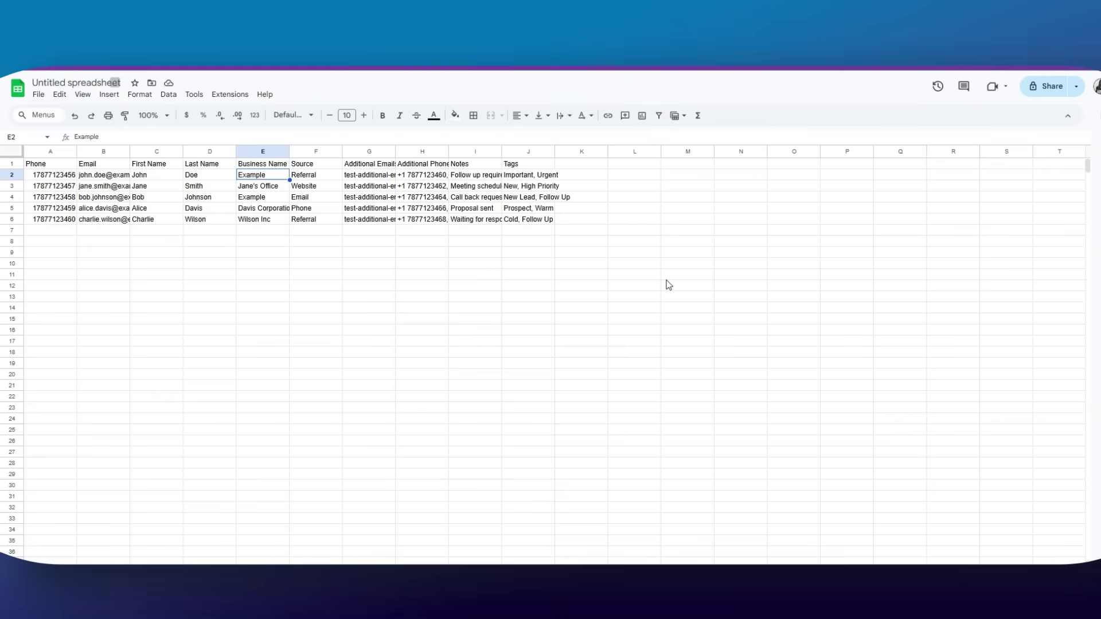
left_click(531, 166)
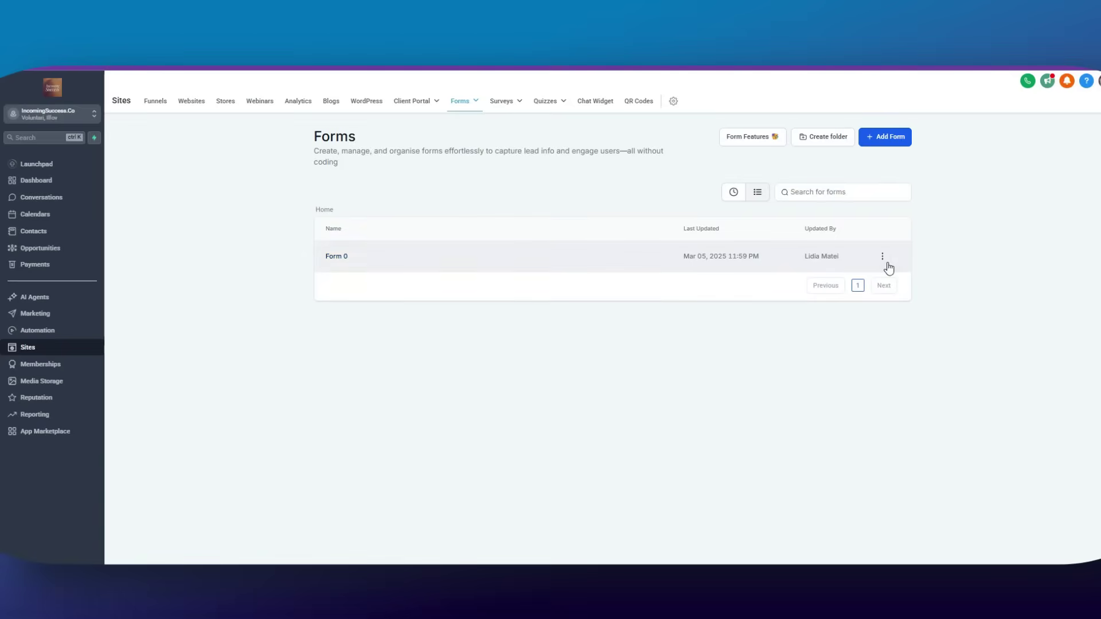
Step: Preview Form 0, then open the Dental Clinic Services website's page list
left_click(886, 265)
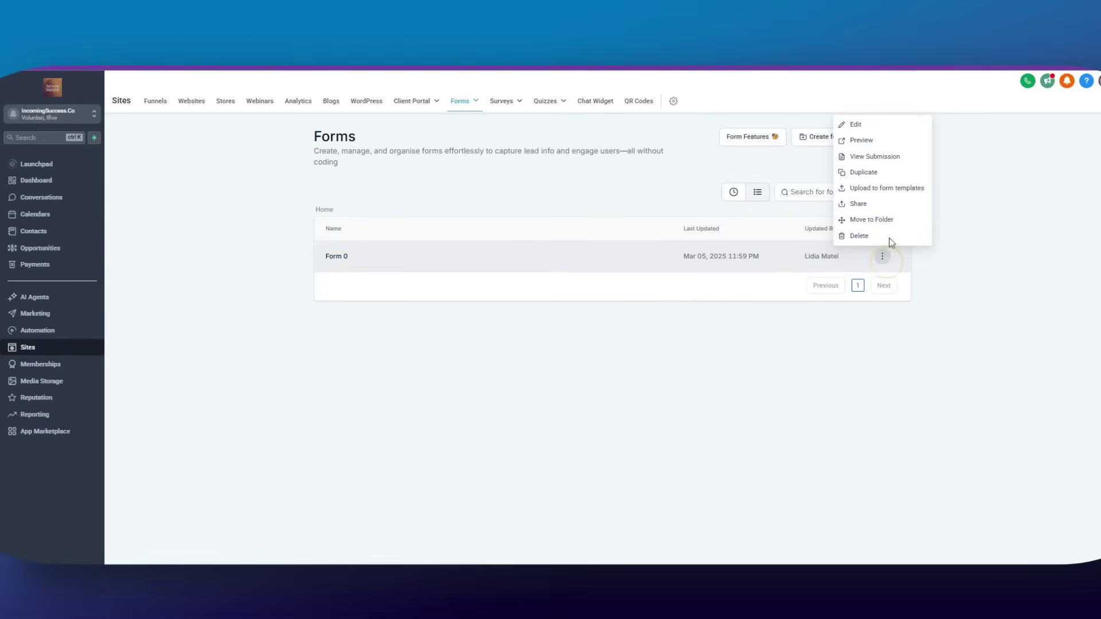
left_click(862, 141)
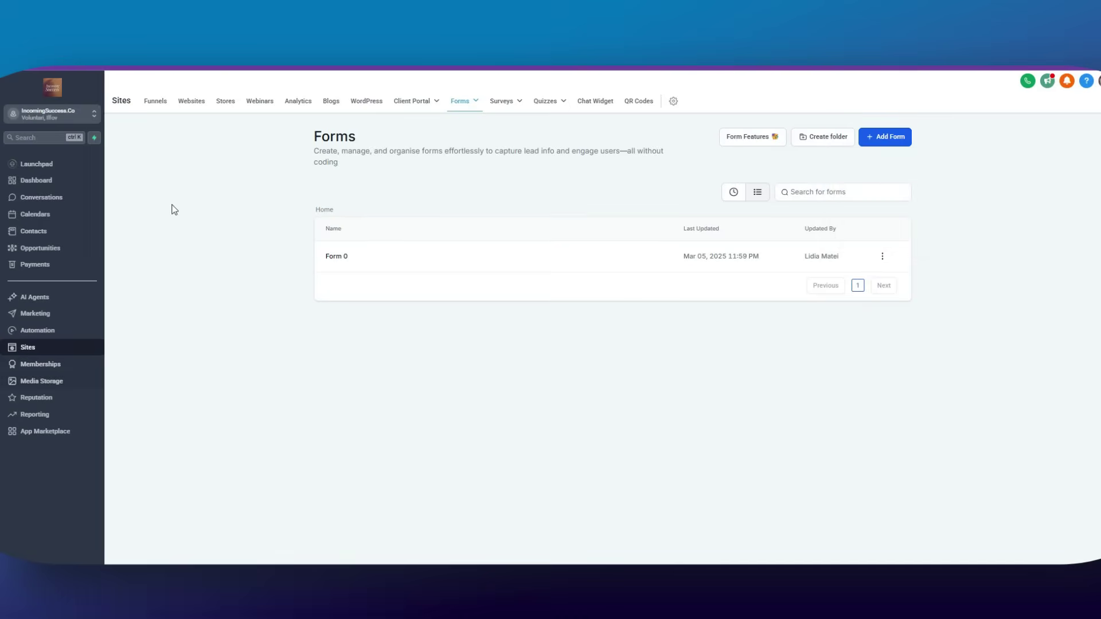
left_click(207, 104)
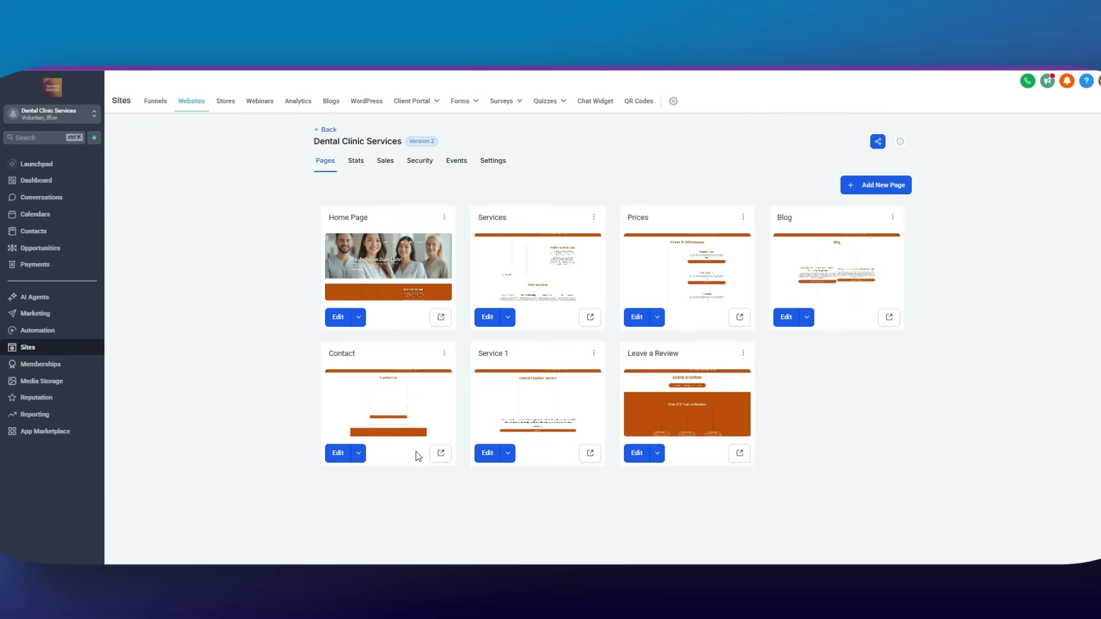
Step: Open a live preview of the Contact page and scroll down through testimonials and top brands
left_click(439, 453)
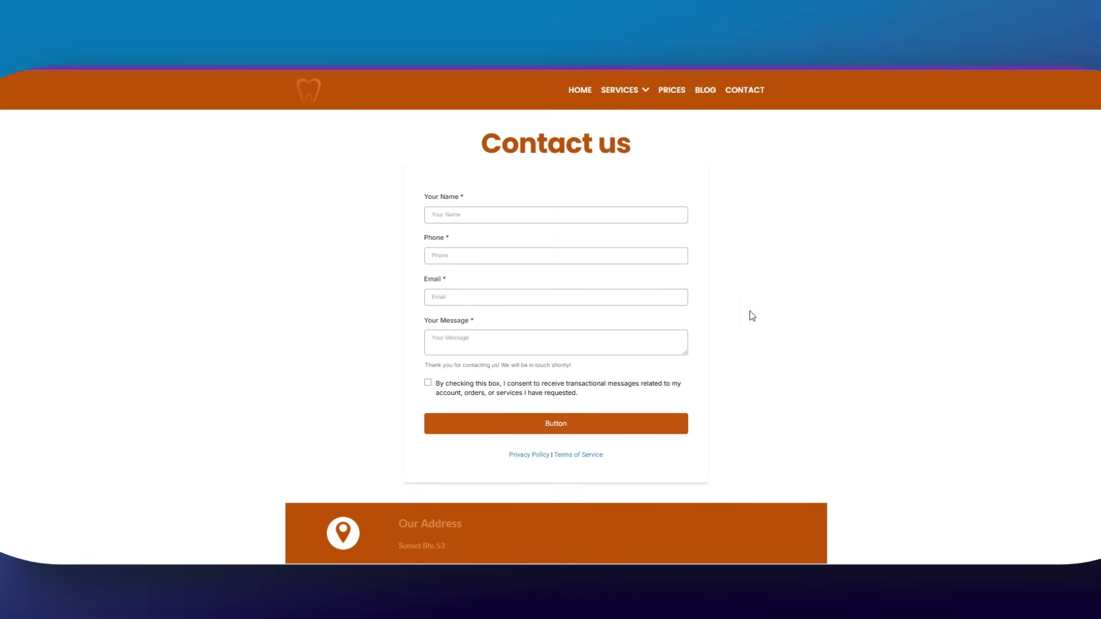
left_click_drag(484, 129, 663, 167)
left_click(662, 164)
scroll(586, 332, "down", 20)
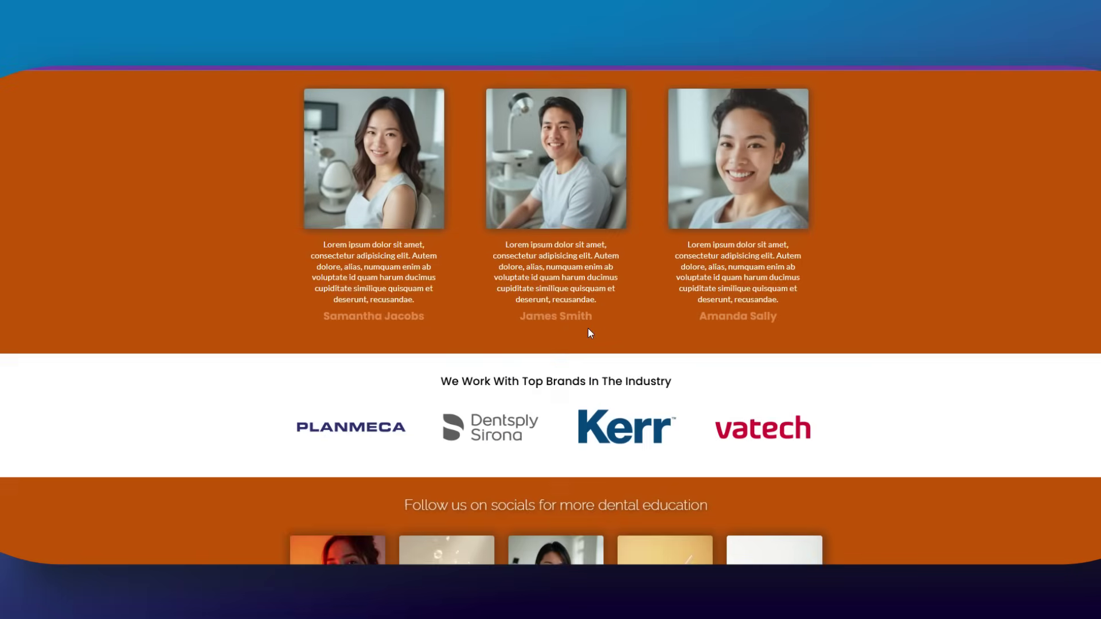
scroll(589, 329, "down", 5)
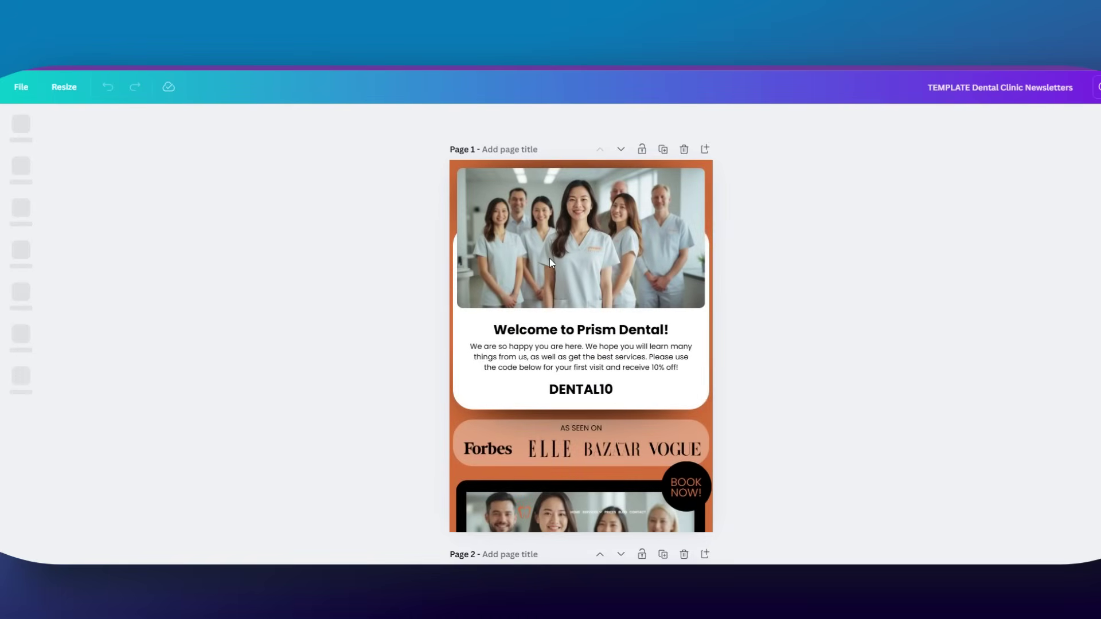
left_click(594, 230)
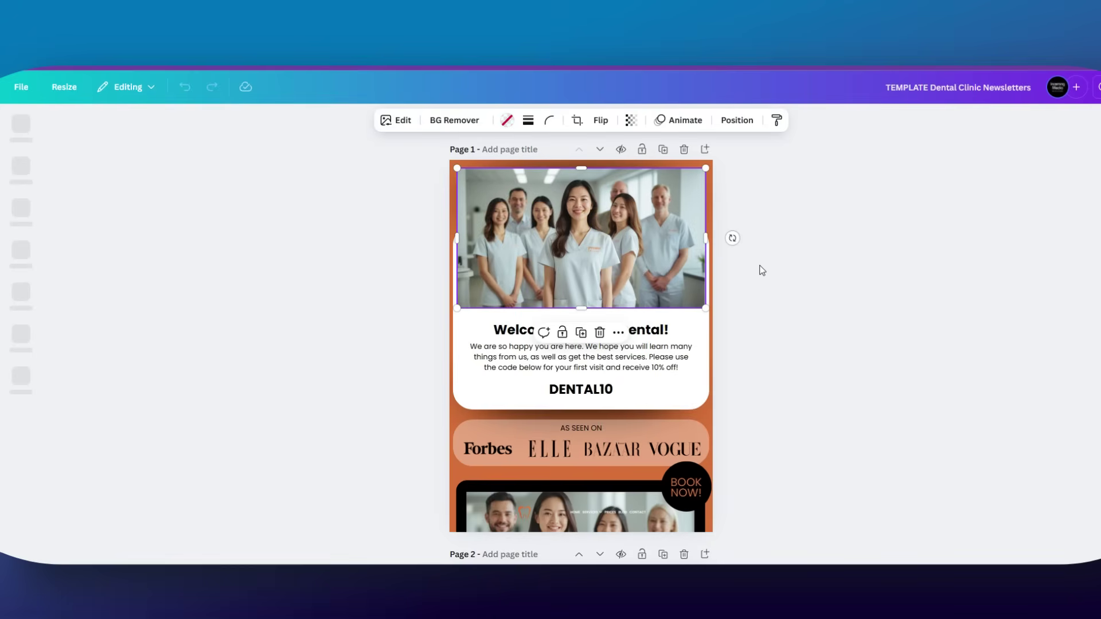
left_click(740, 318)
scroll(720, 320, "down", 10)
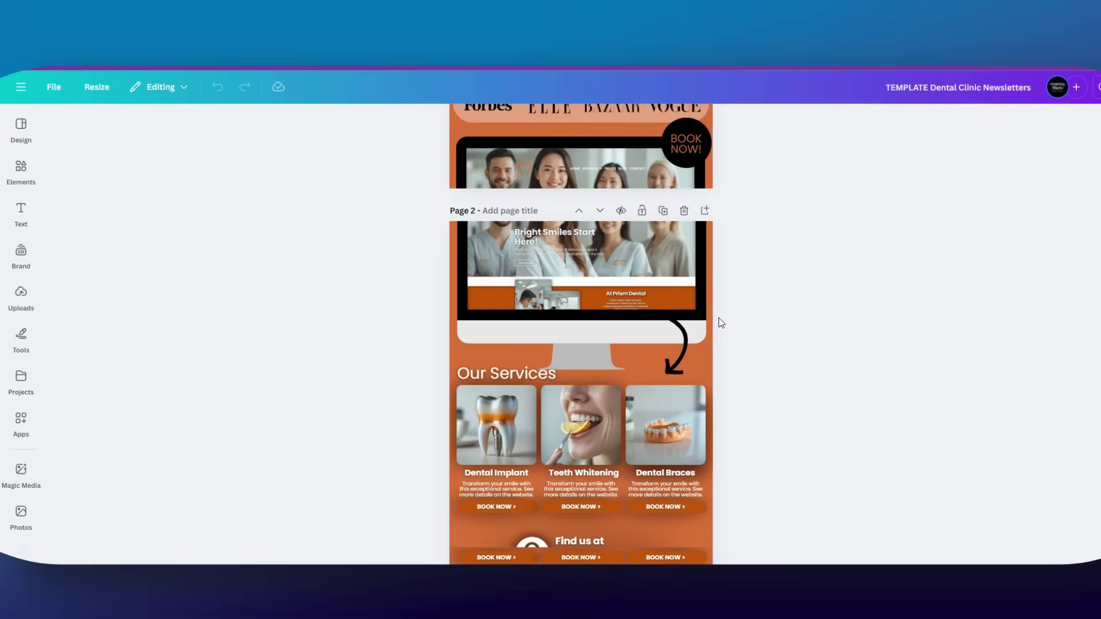
scroll(719, 322, "down", 5)
left_click(626, 324)
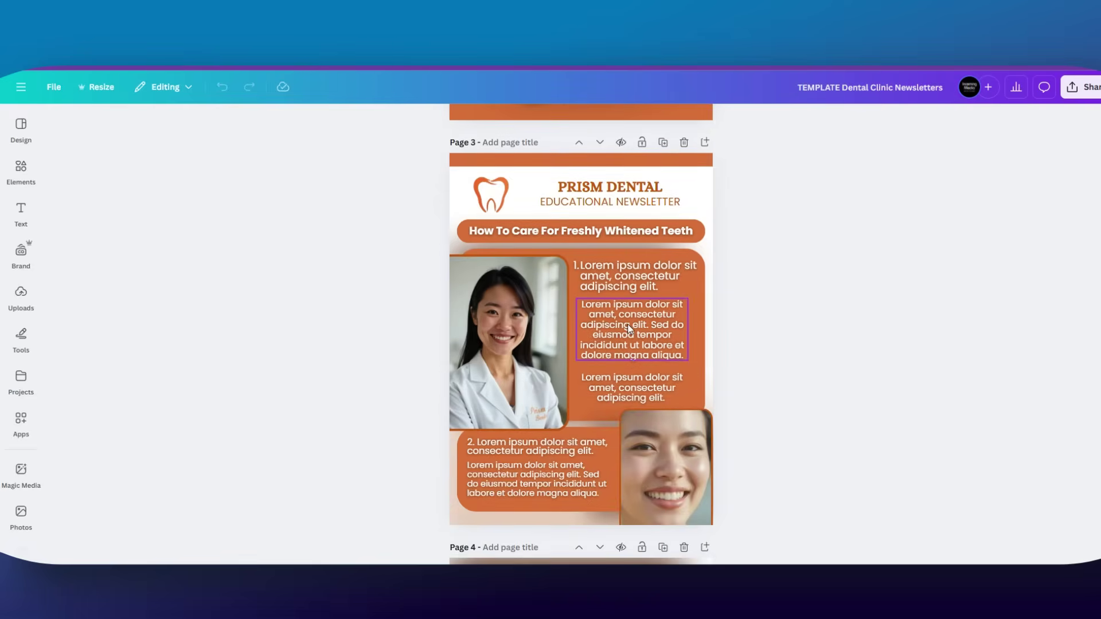
left_click(659, 480)
left_click(865, 390)
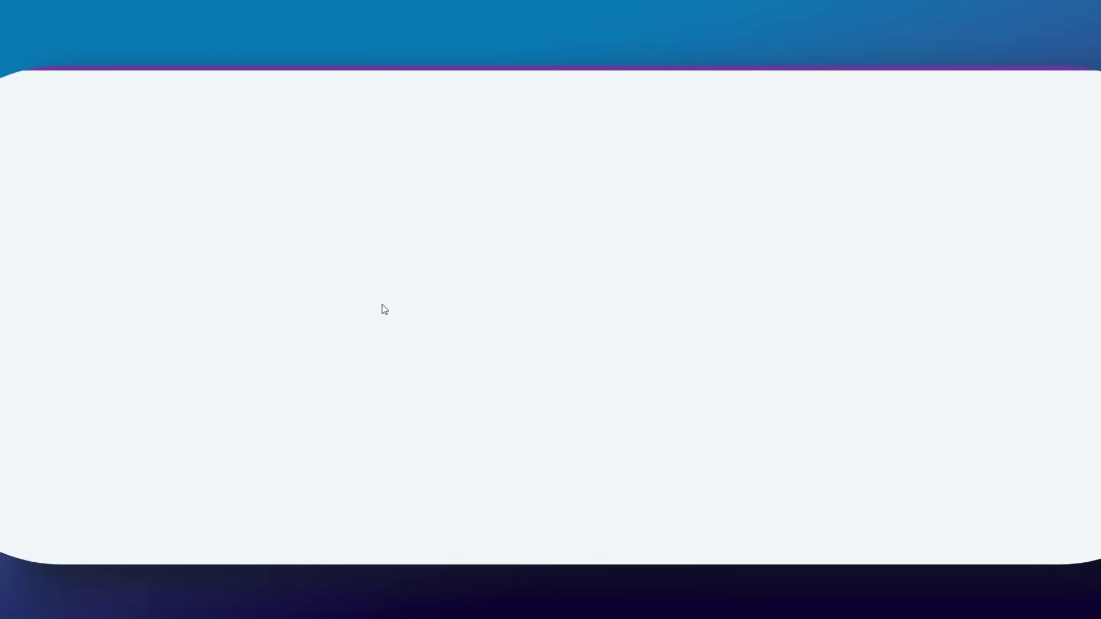
Step: Drag a Text element onto the dental email template above the photo as a heading
scroll(683, 311, "down", 5)
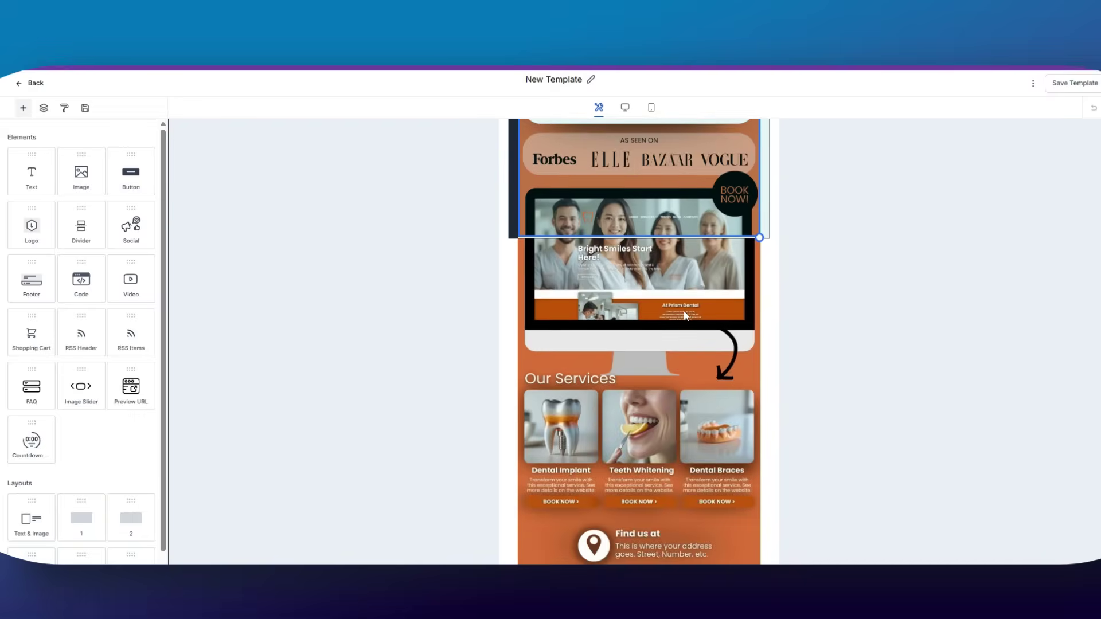
scroll(680, 373, "up", 5)
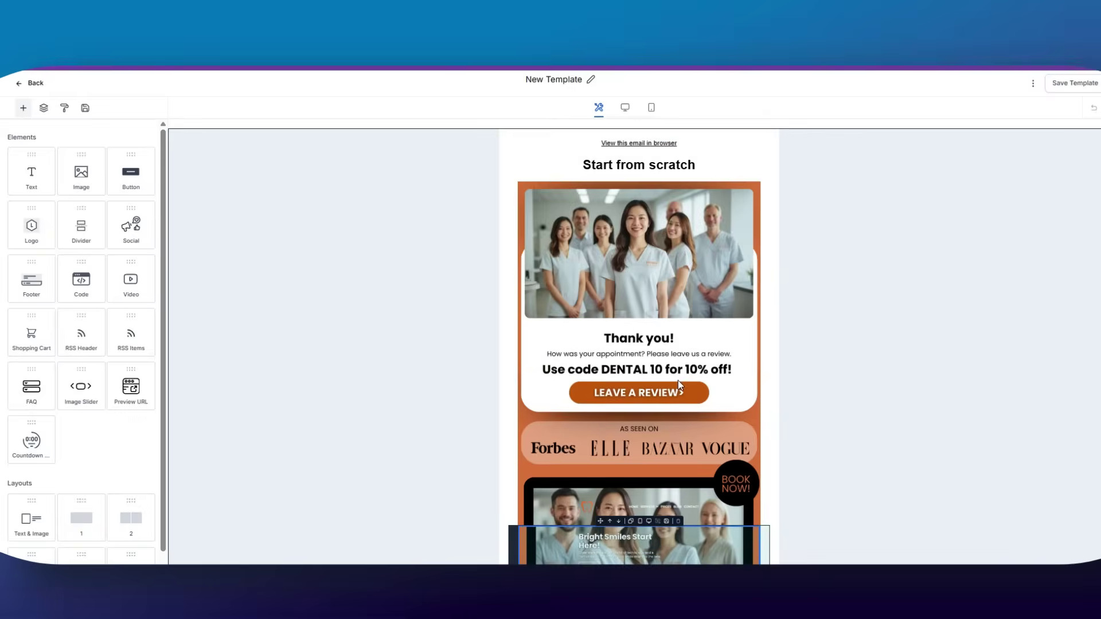
left_click_drag(31, 175, 600, 183)
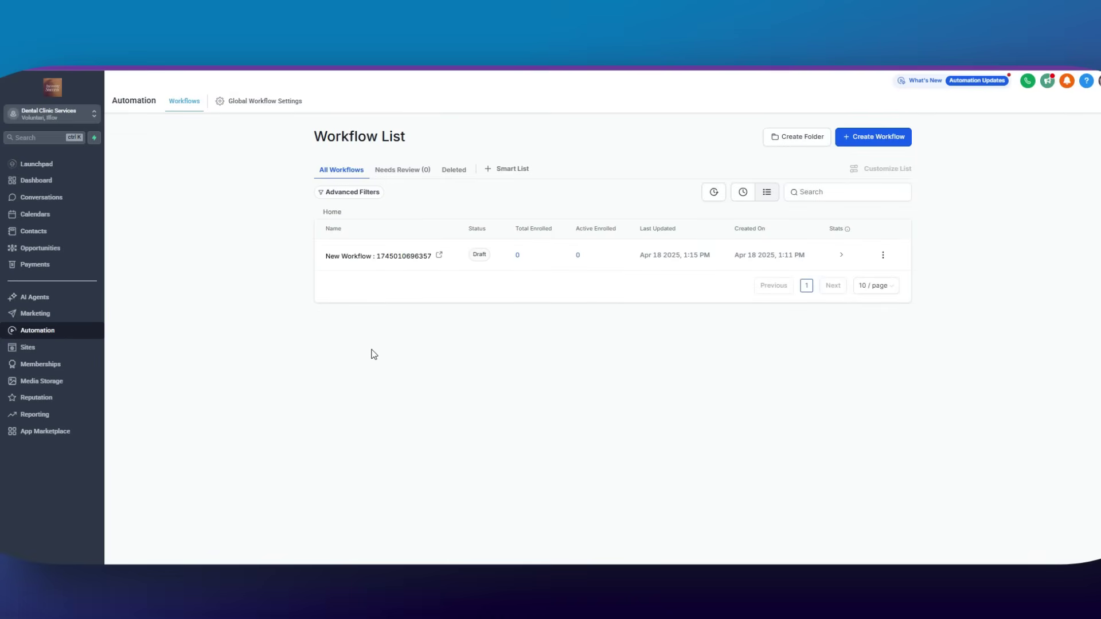
Step: Open the draft workflow and insert a 1-day Wait between the appointment trigger and Email
left_click(408, 258)
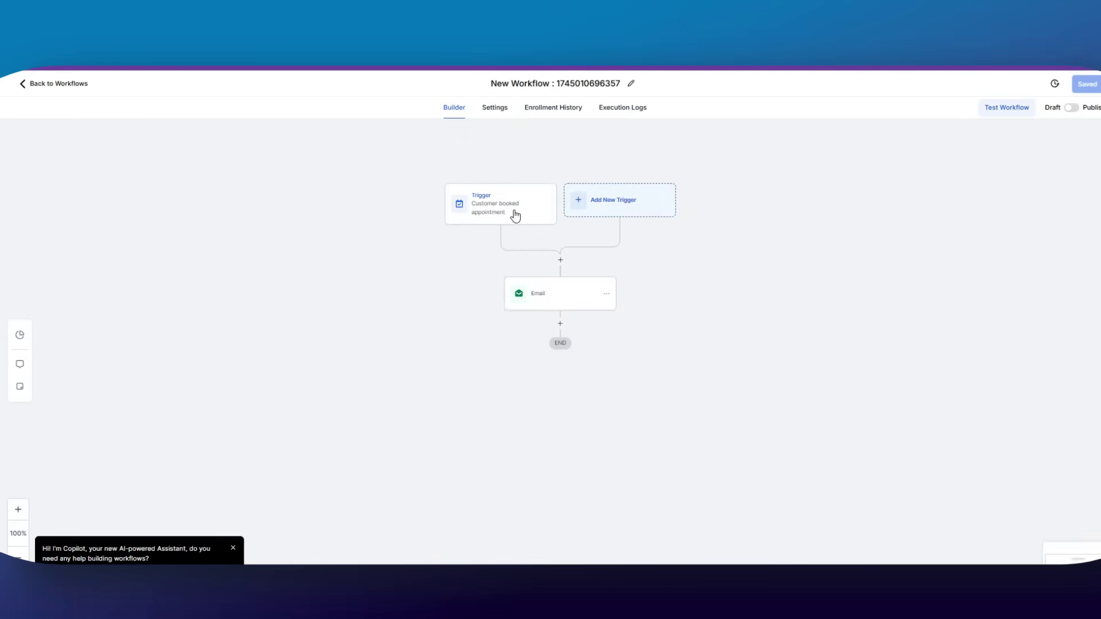
left_click(561, 259)
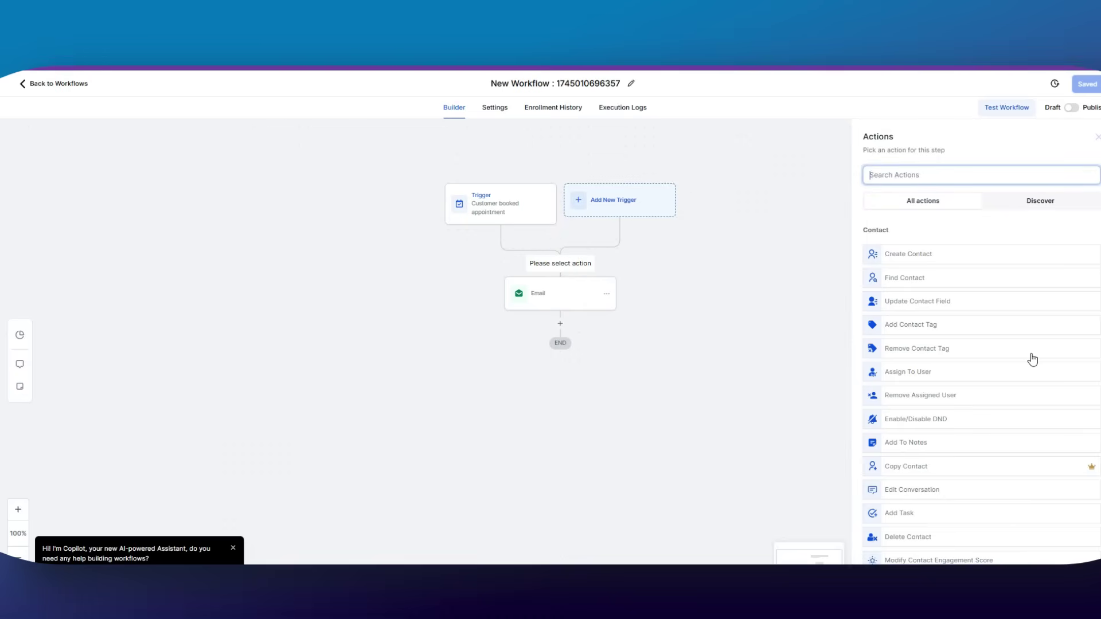
type("del")
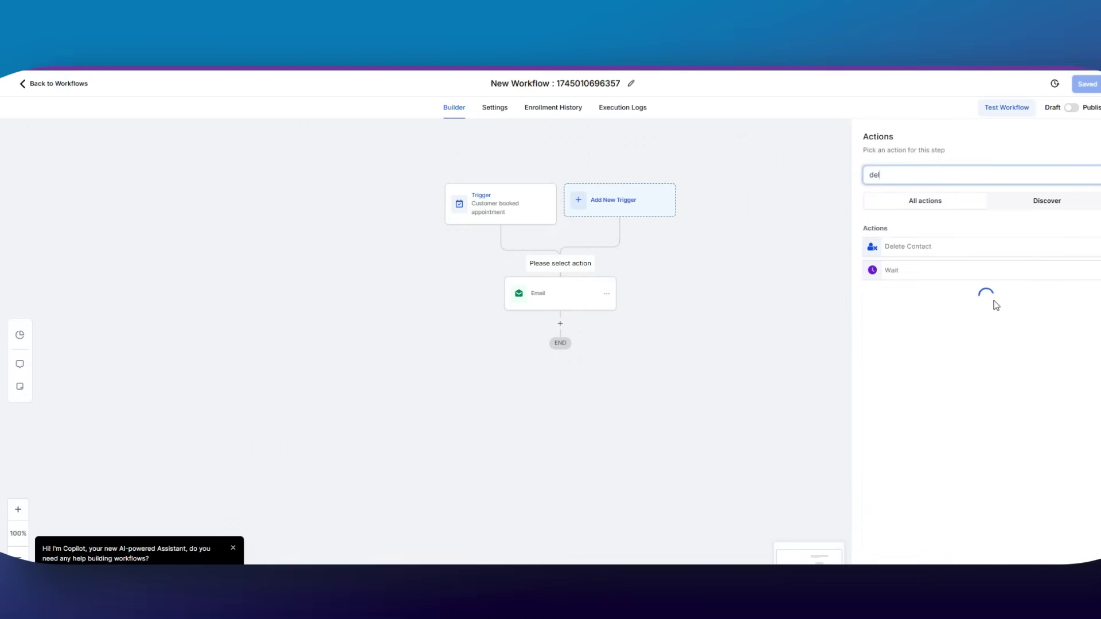
left_click(927, 272)
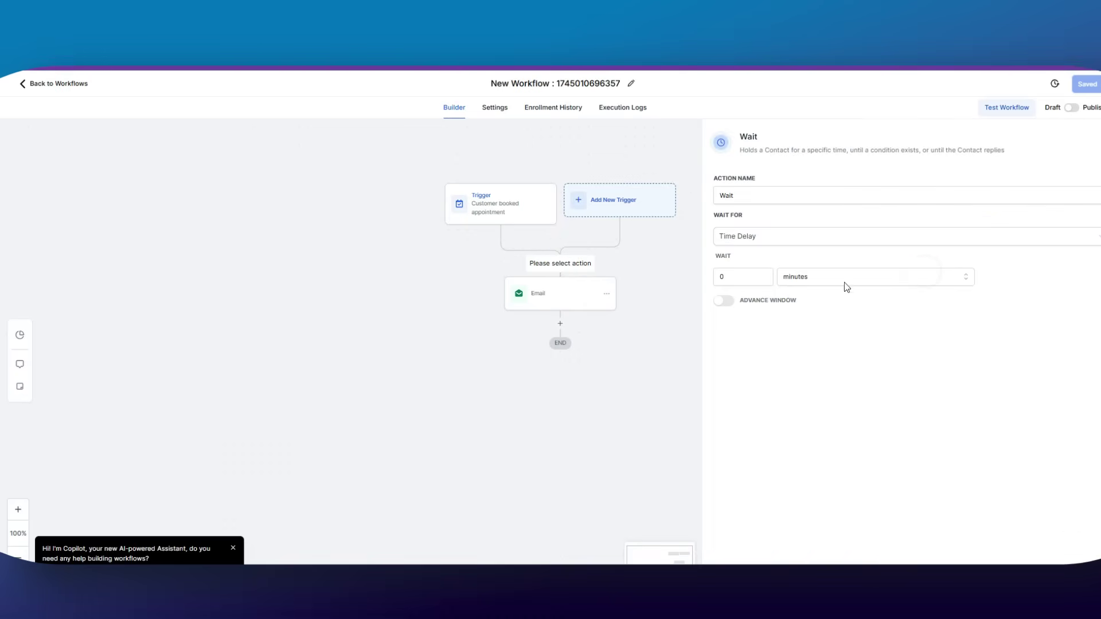
left_click(803, 278)
left_click(804, 329)
left_click(750, 275)
left_click(749, 274)
type("1")
left_click(886, 370)
left_click(708, 385)
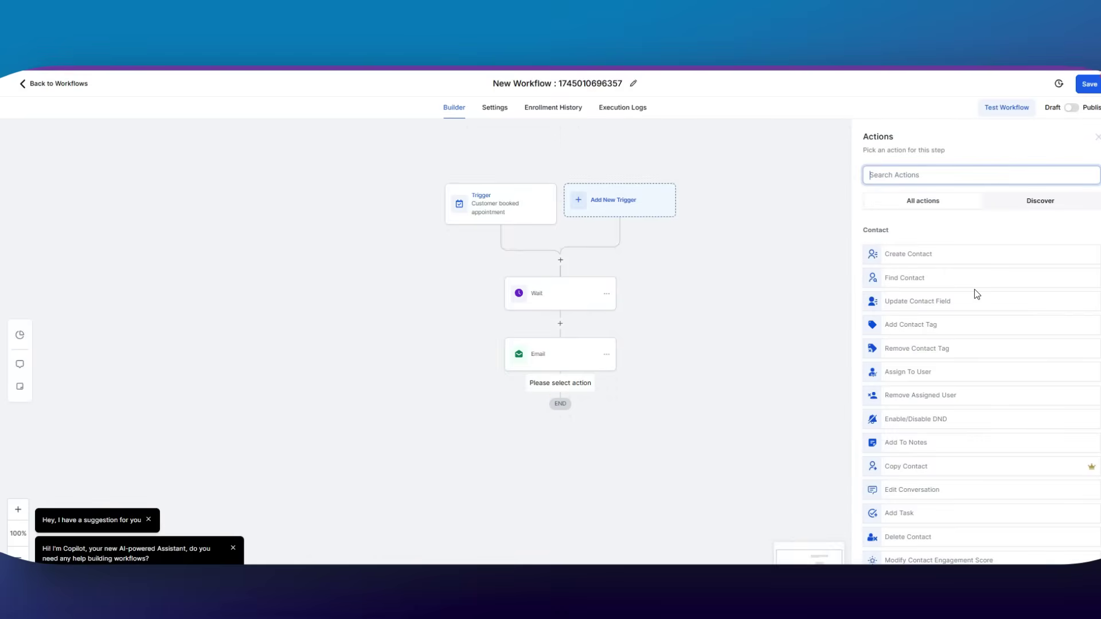
Step: Add a 2-day Wait step after the first Email
type("wait")
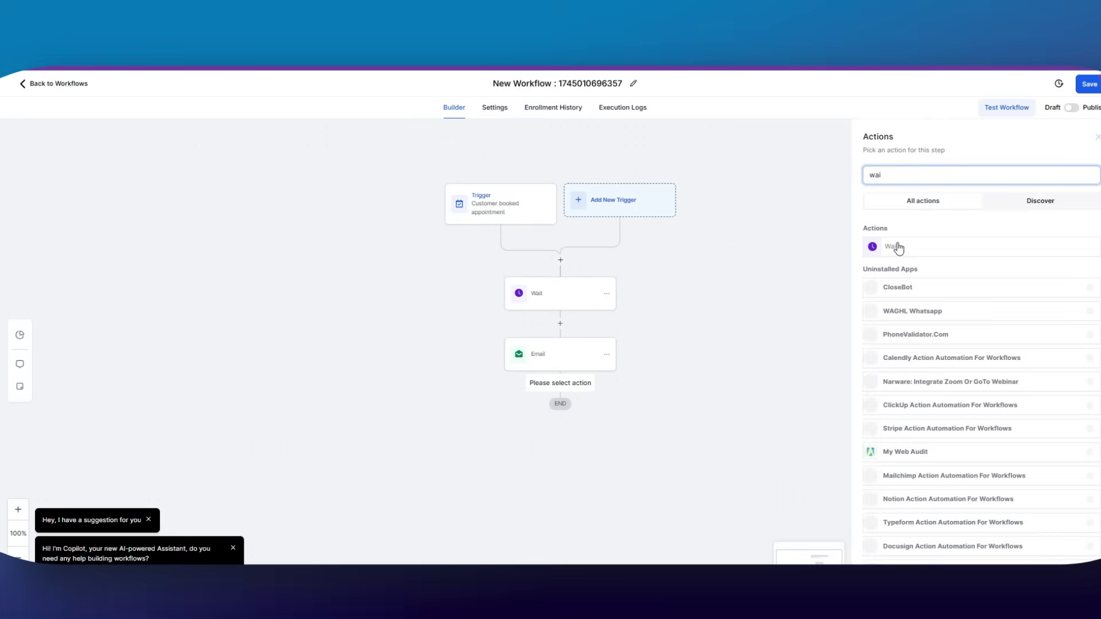
left_click(895, 246)
left_click(803, 277)
left_click(803, 334)
left_click(745, 277)
type("2")
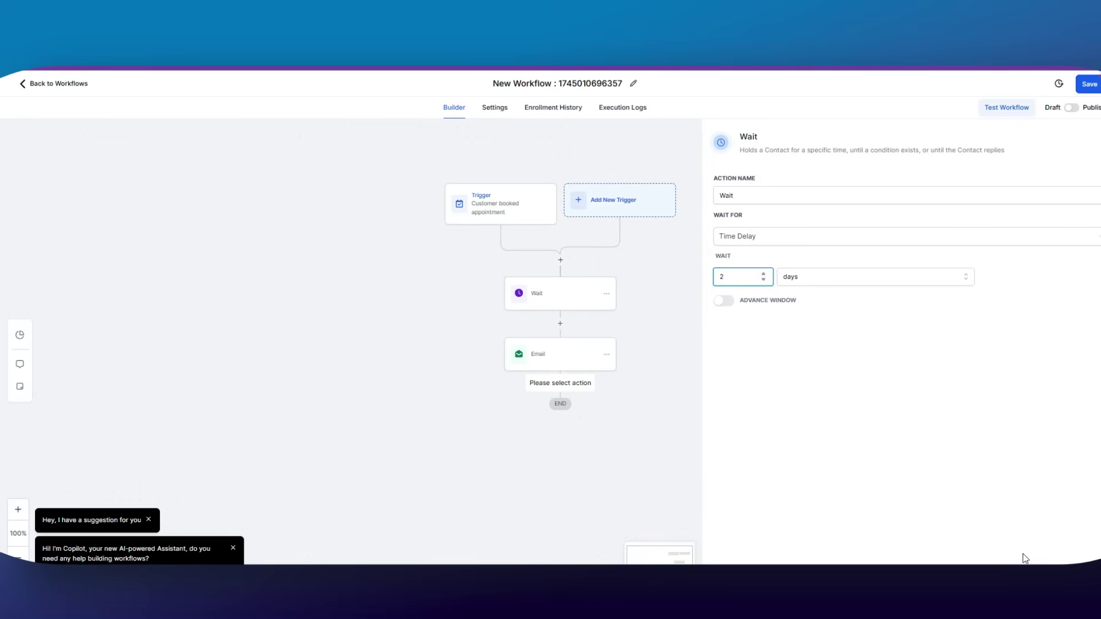
left_click(562, 383)
left_click(608, 357)
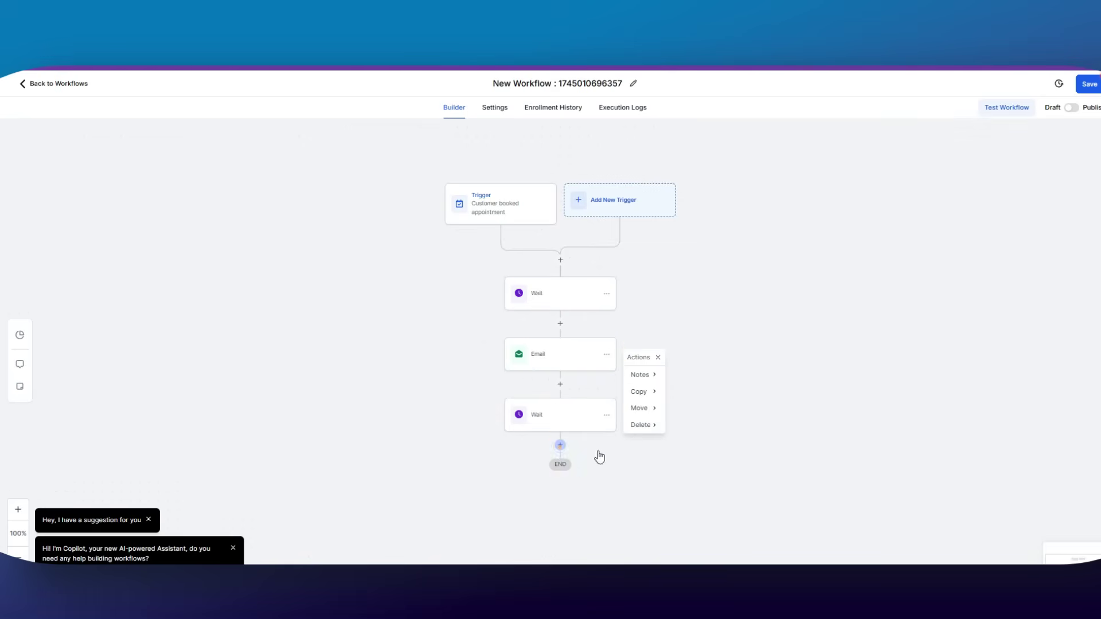
Step: Add a Send Email step using New Template after the 2-day Wait
left_click(560, 445)
left_click(920, 174)
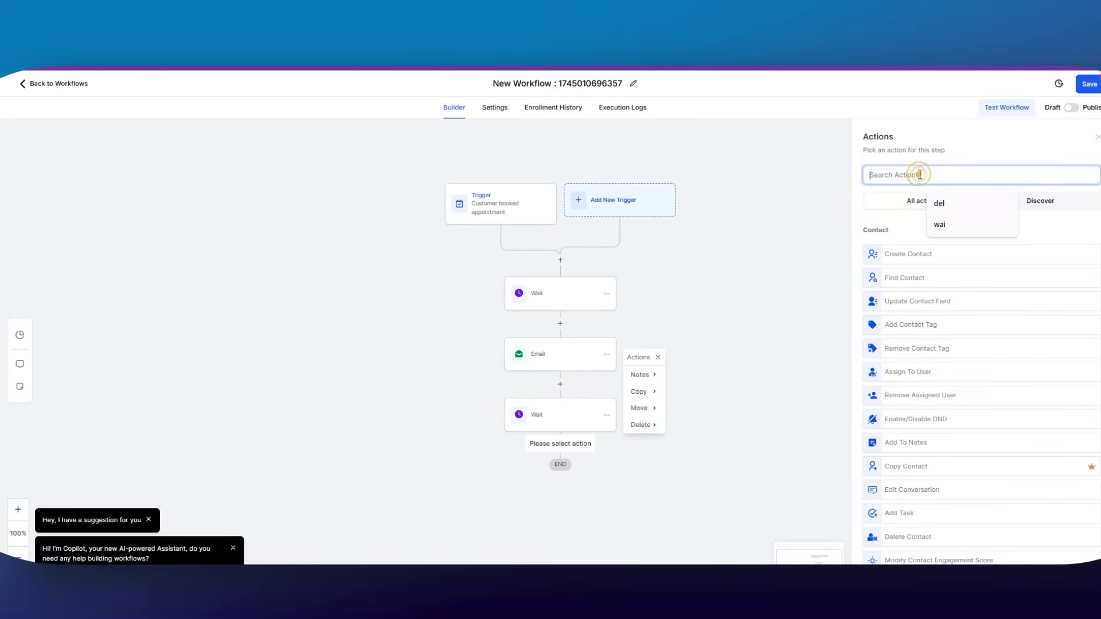
type("emai")
left_click(905, 247)
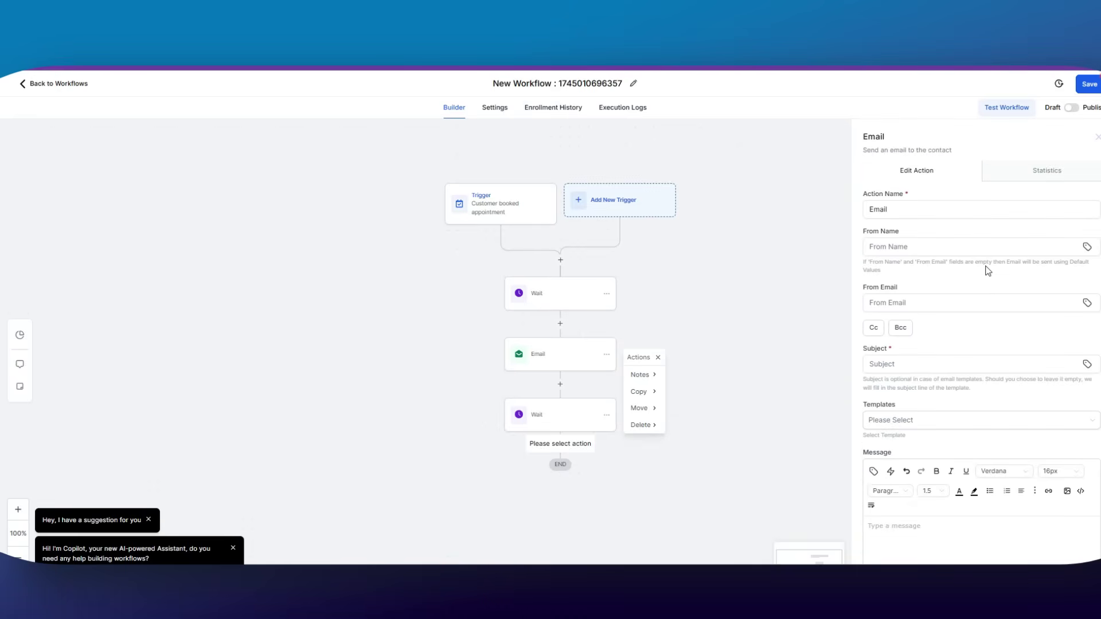
scroll(975, 338, "down", 3)
left_click(918, 280)
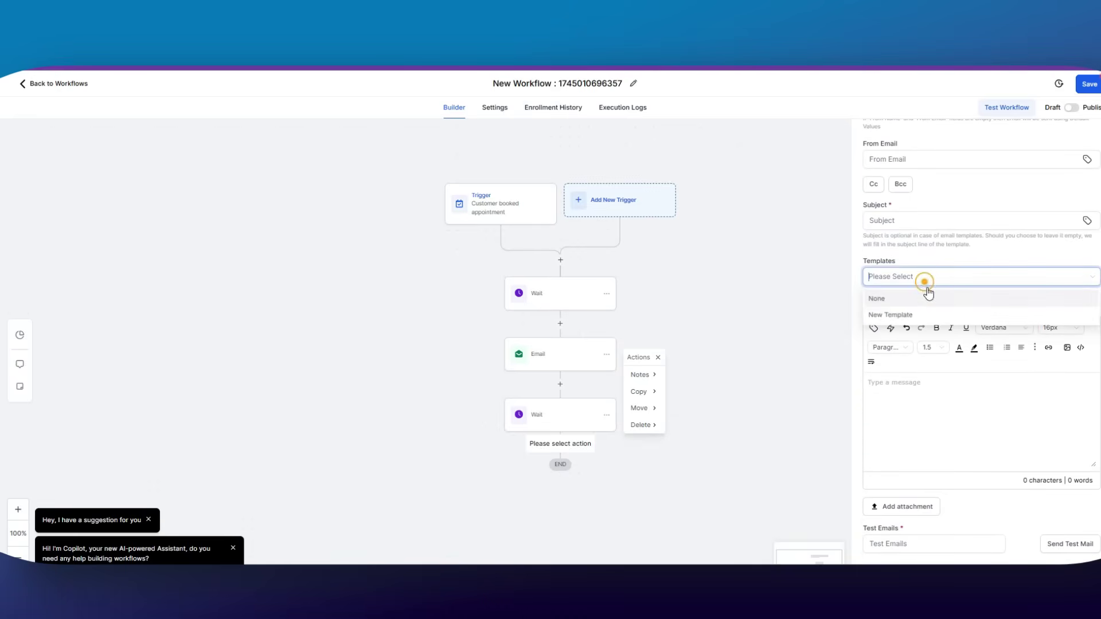
left_click(918, 316)
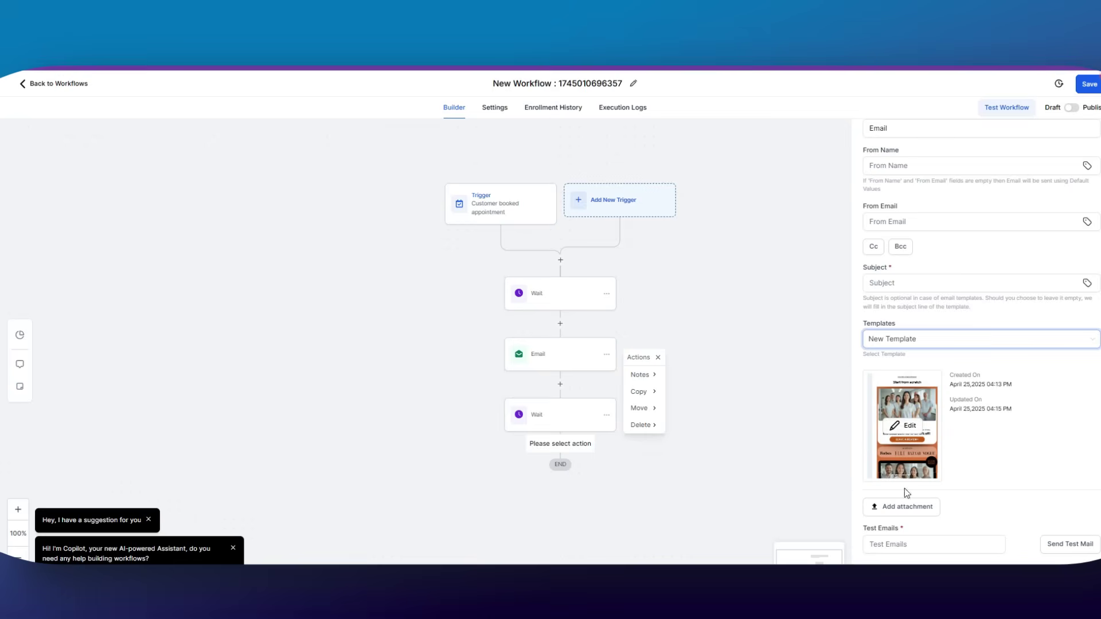
left_click(938, 546)
left_click(1053, 556)
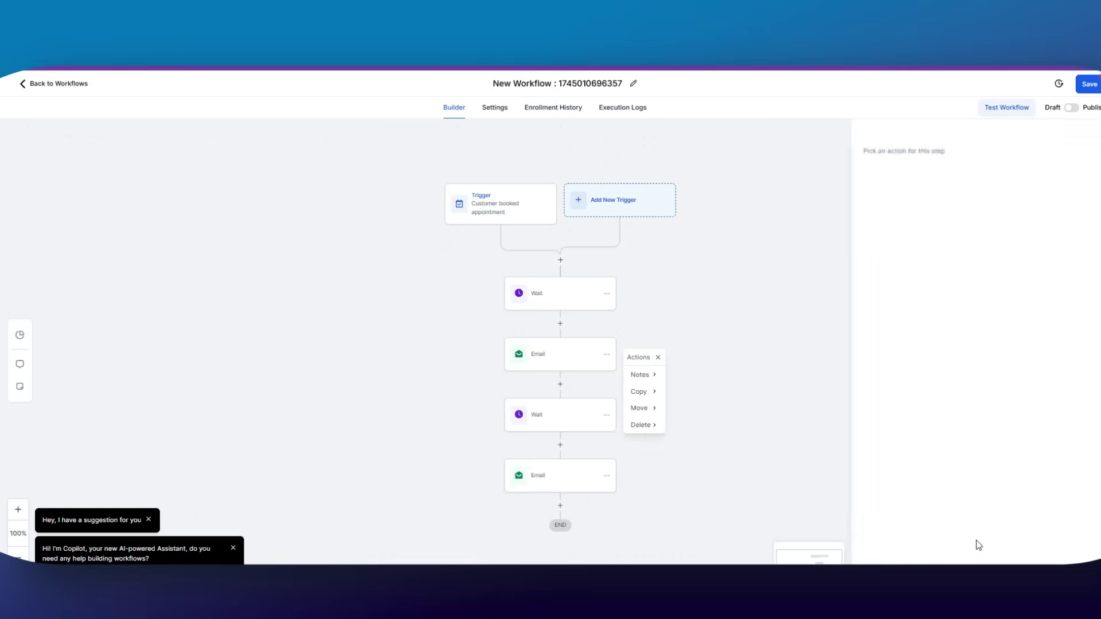
Step: Add a 5-day Wait step after the second Email
scroll(575, 491, "down", 2)
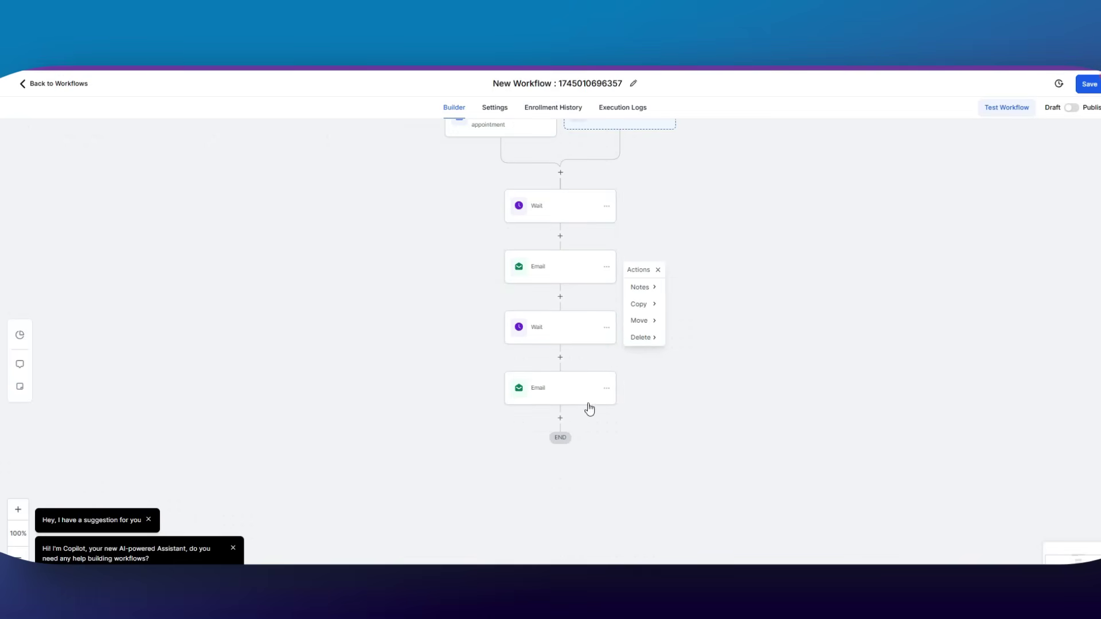
left_click(560, 418)
left_click(923, 178)
type("wait")
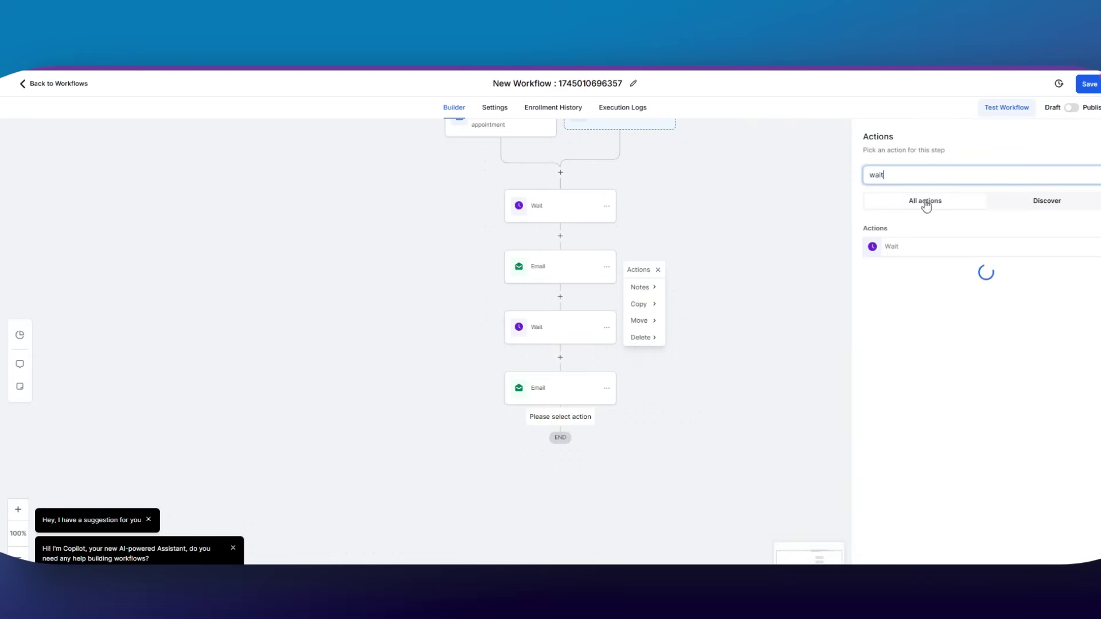
left_click(906, 247)
left_click(803, 277)
left_click(783, 324)
left_click(746, 277)
double_click(728, 277)
type("5")
left_click(698, 456)
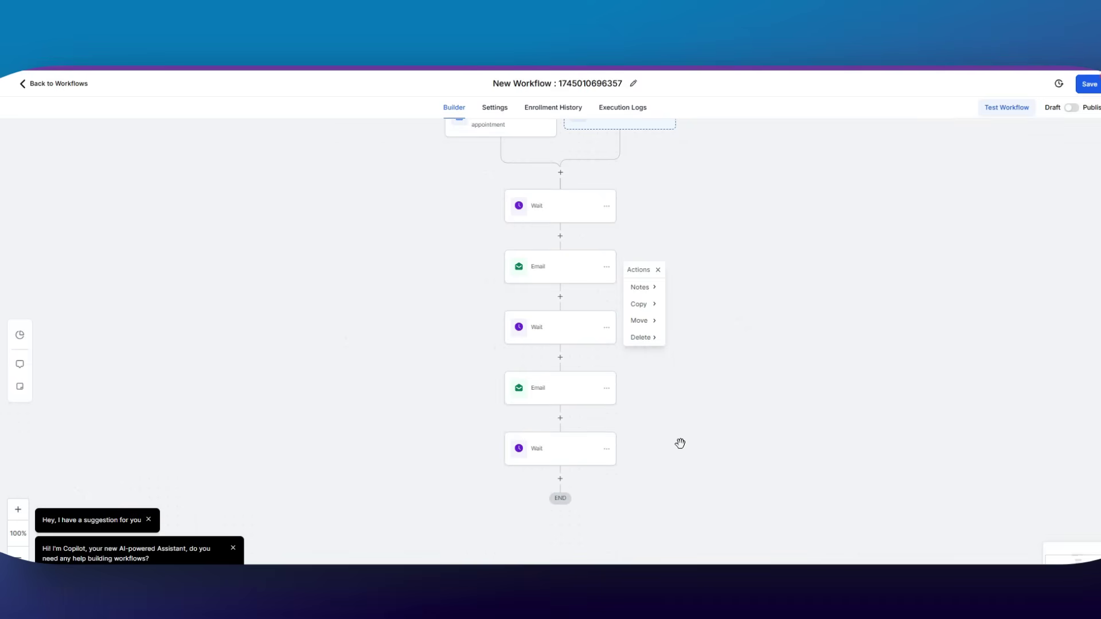
scroll(619, 436, "down", 2)
Step: Add a third Send Email step with New Template after the 5-day Wait, just before END
left_click(560, 391)
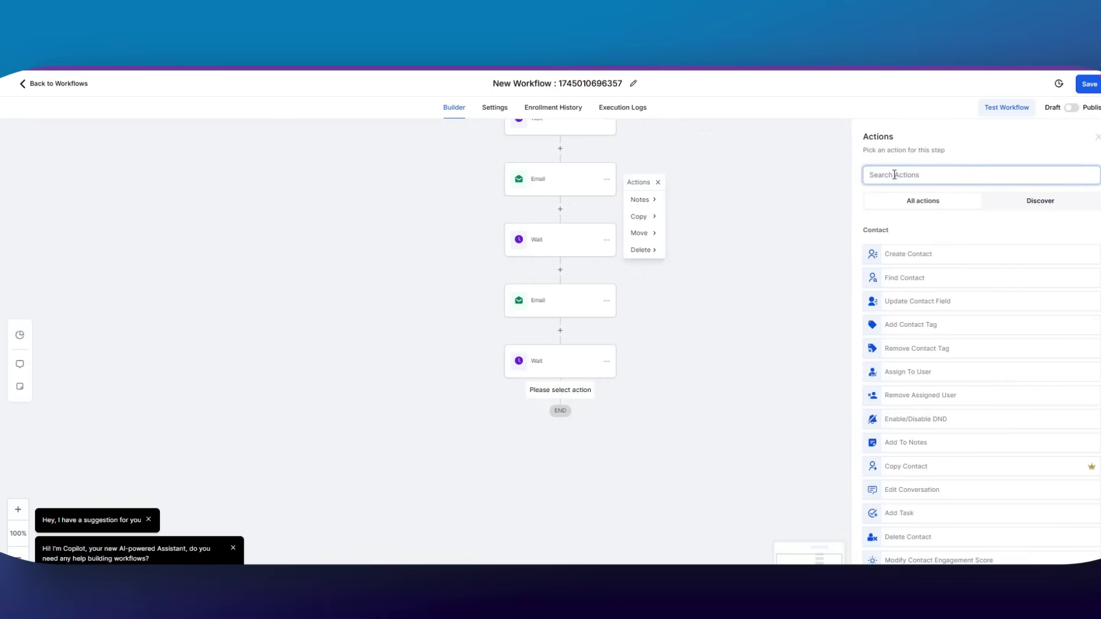
type("em")
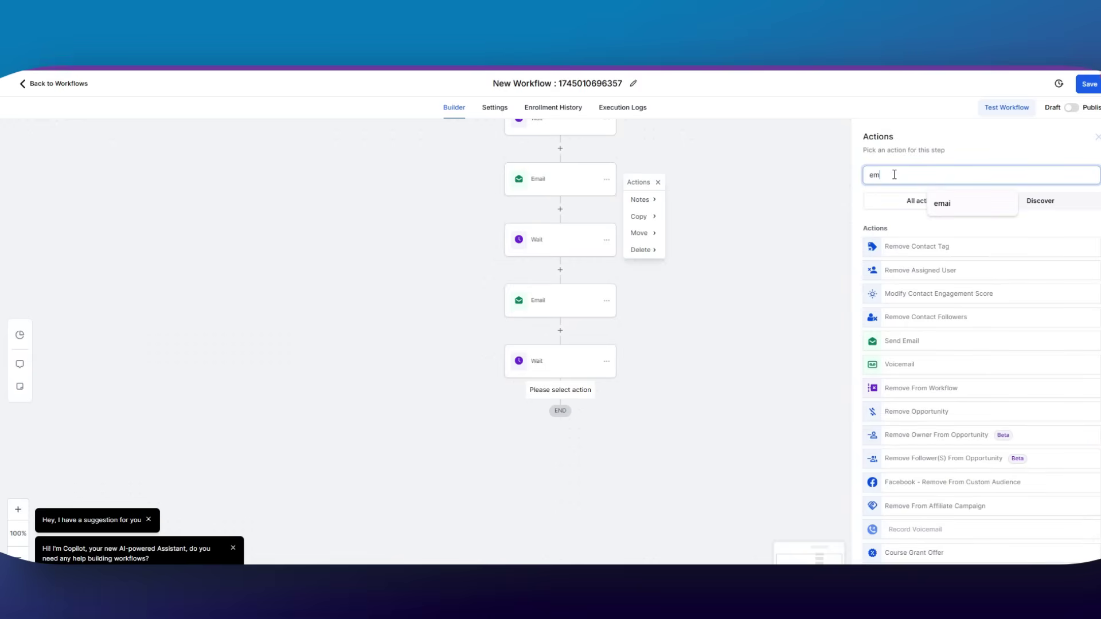
type("ail")
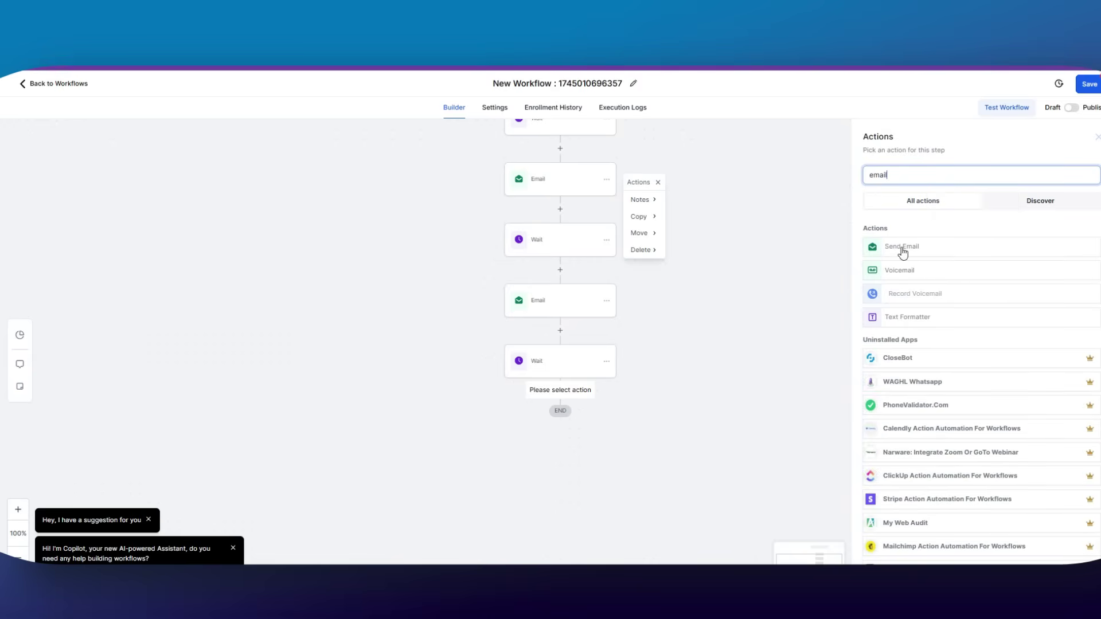
left_click(936, 247)
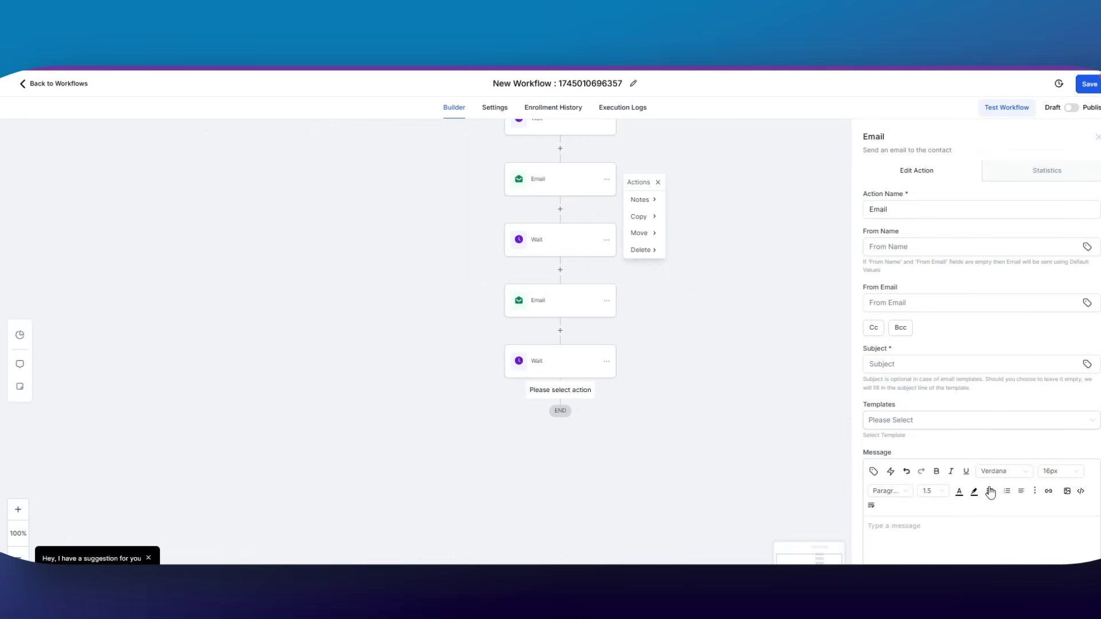
scroll(991, 487, "down", 3)
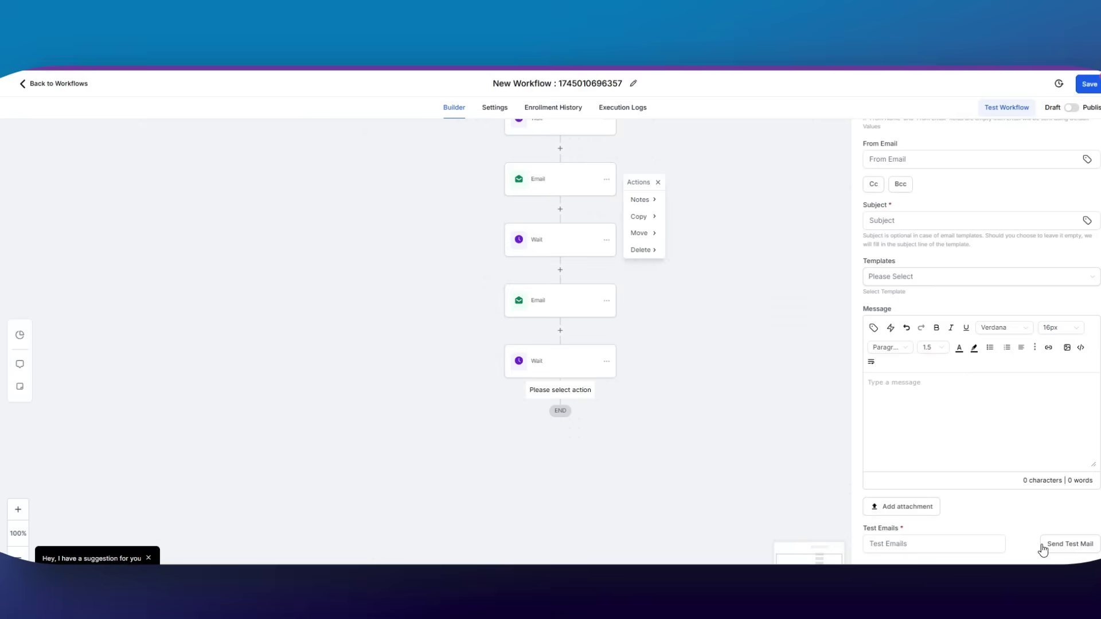
left_click(909, 277)
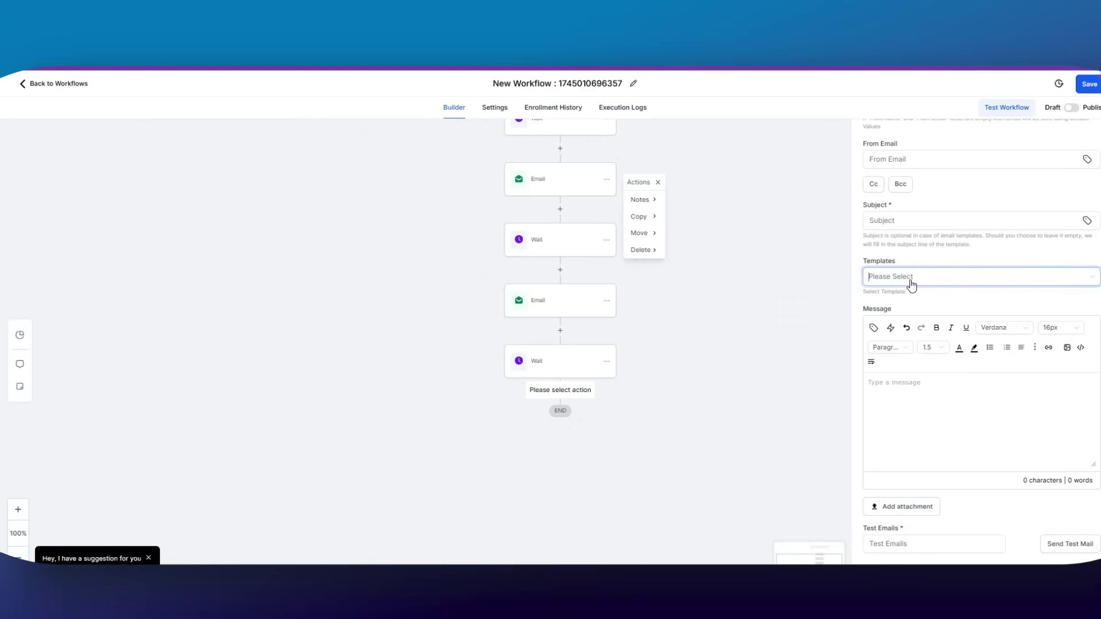
left_click(915, 315)
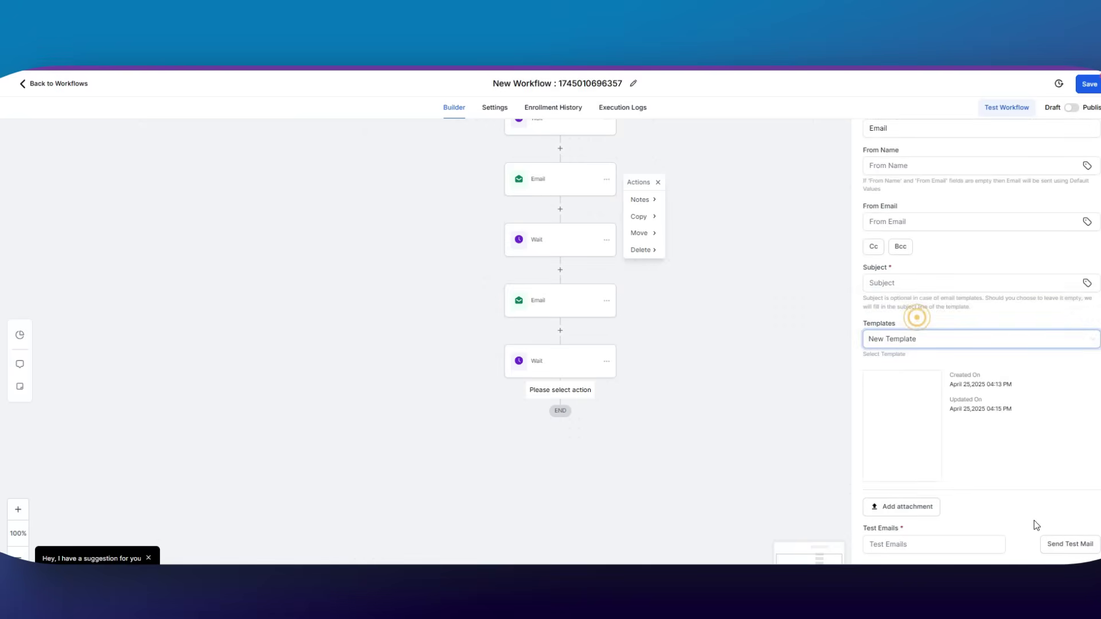
left_click(684, 411)
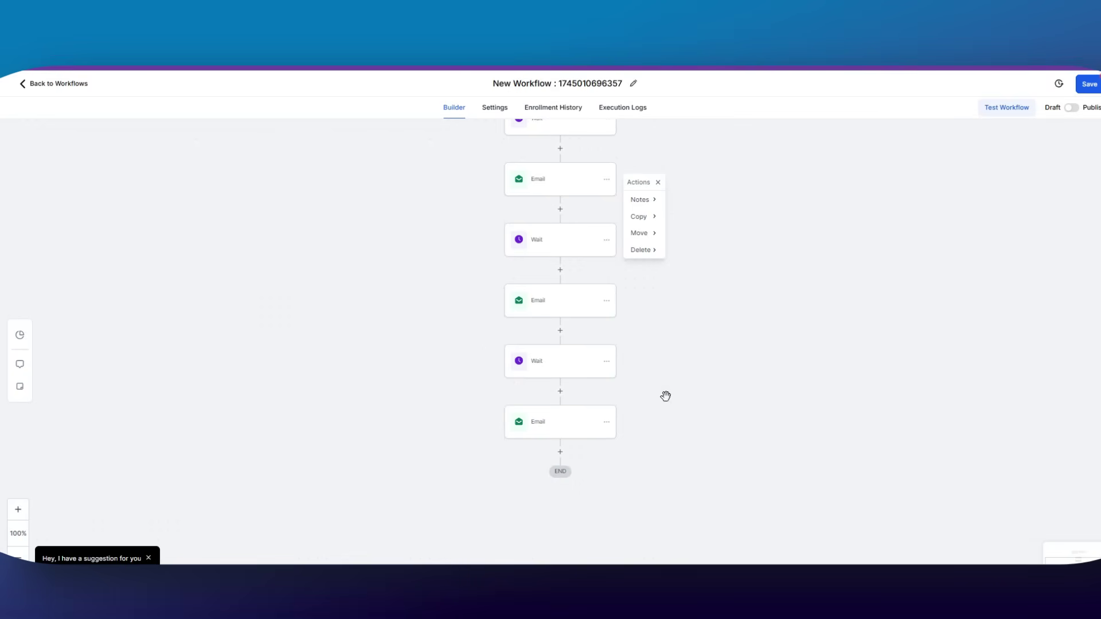